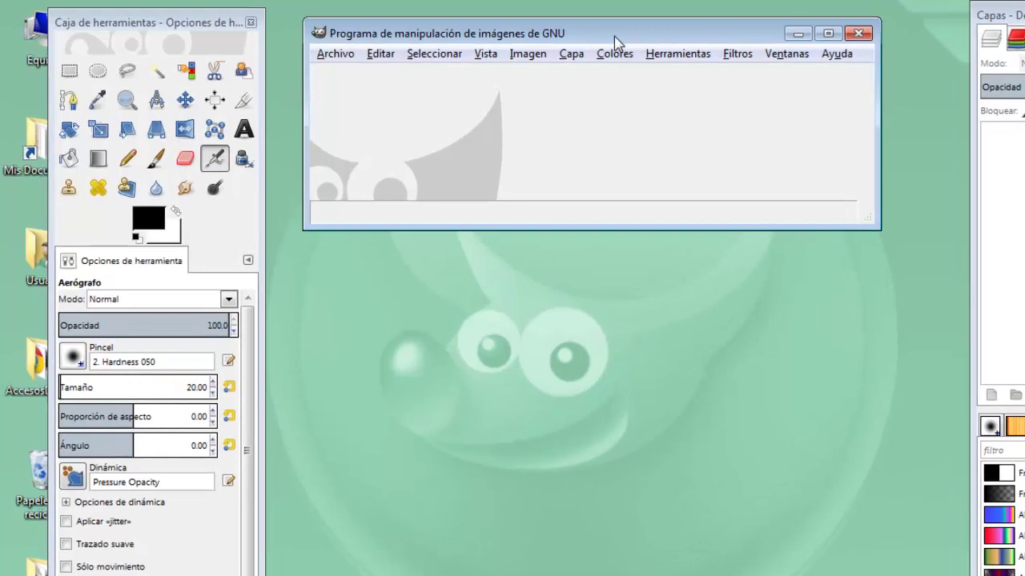
Step: Show the logo scripts list under Archivo > Crear > Logotipos
{"action": "left_click", "coordinate": [328, 56]}
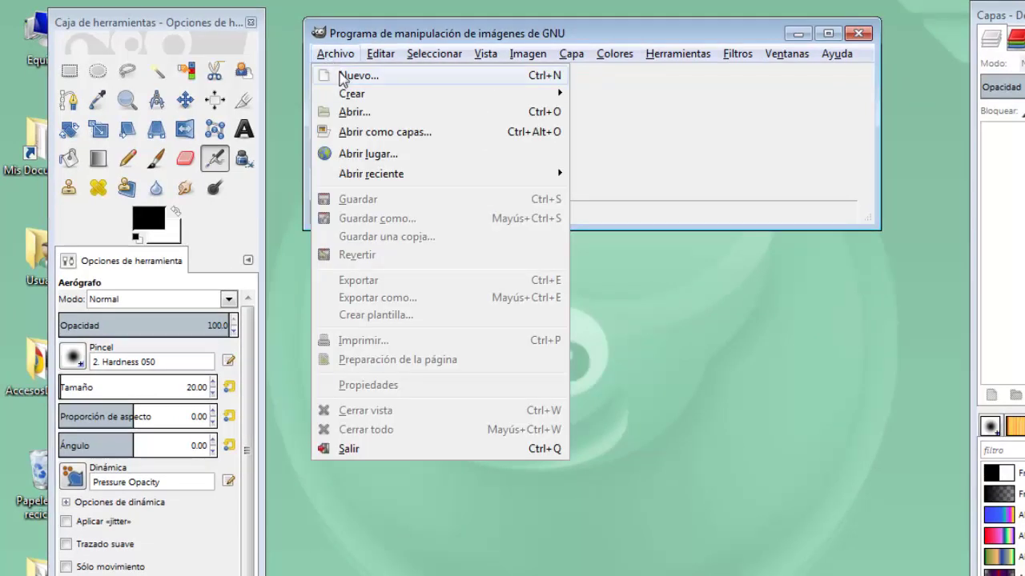
{"action": "mouse_move", "coordinate": [352, 94]}
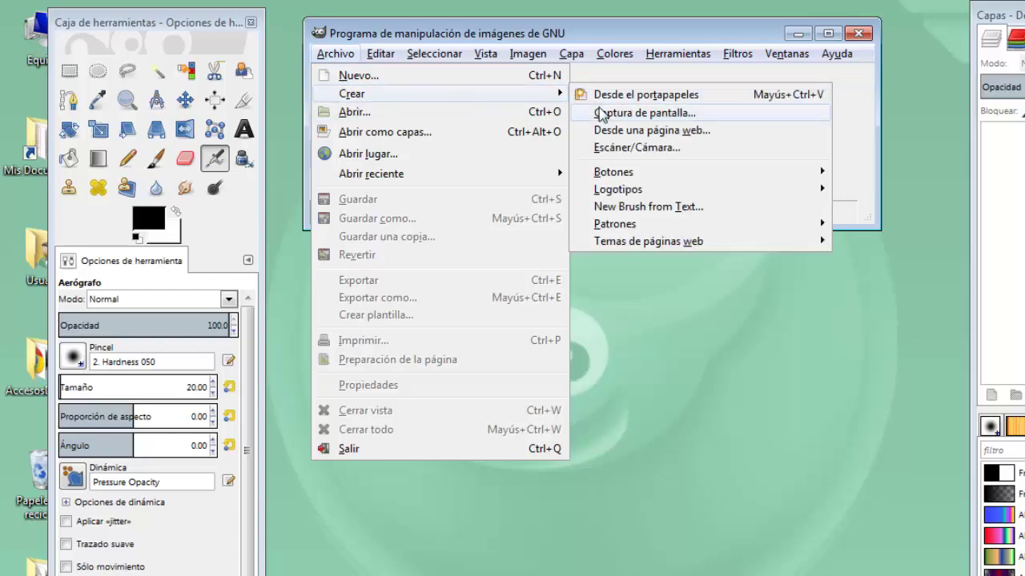
{"action": "mouse_move", "coordinate": [618, 189]}
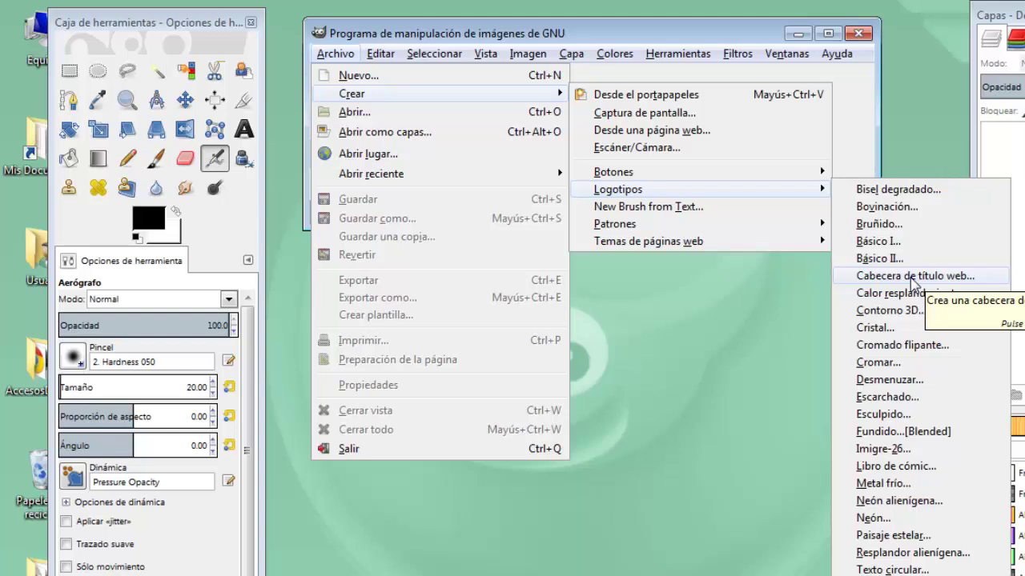
Step: Tear off the Logotipos submenu into its own window parked at the right
{"action": "left_click", "coordinate": [783, 323]}
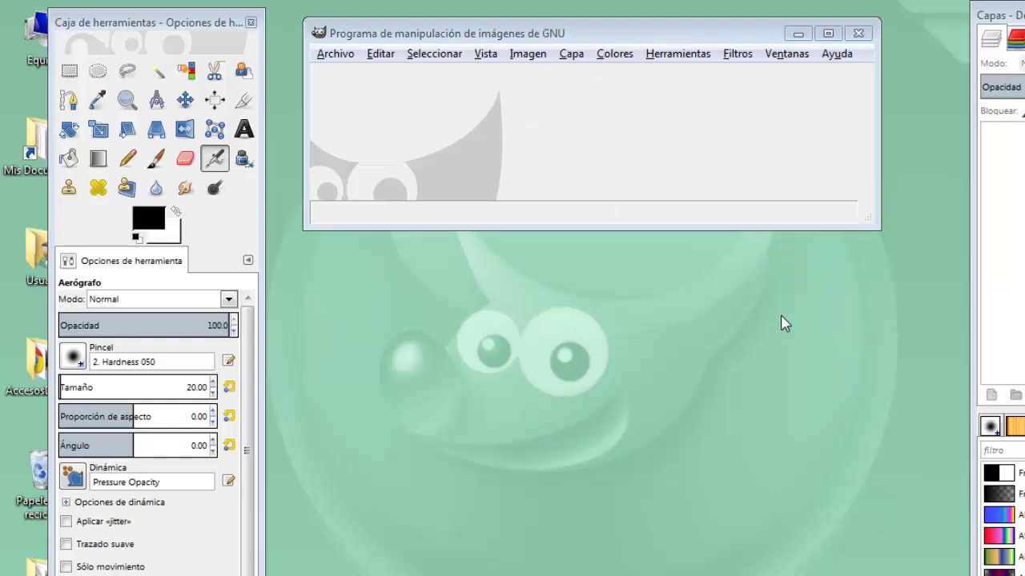
{"action": "right_click", "coordinate": [576, 146]}
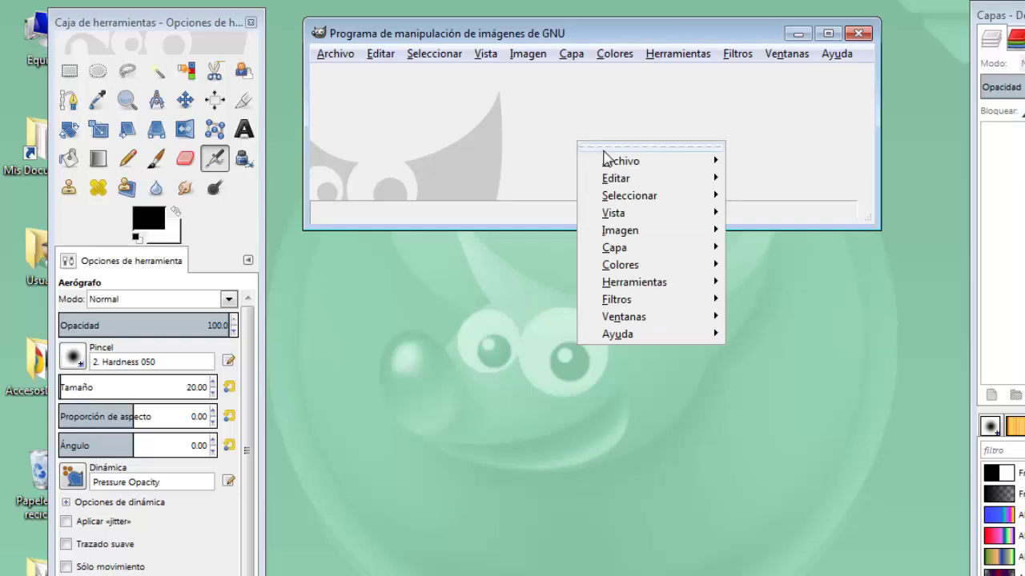
{"action": "mouse_move", "coordinate": [609, 148]}
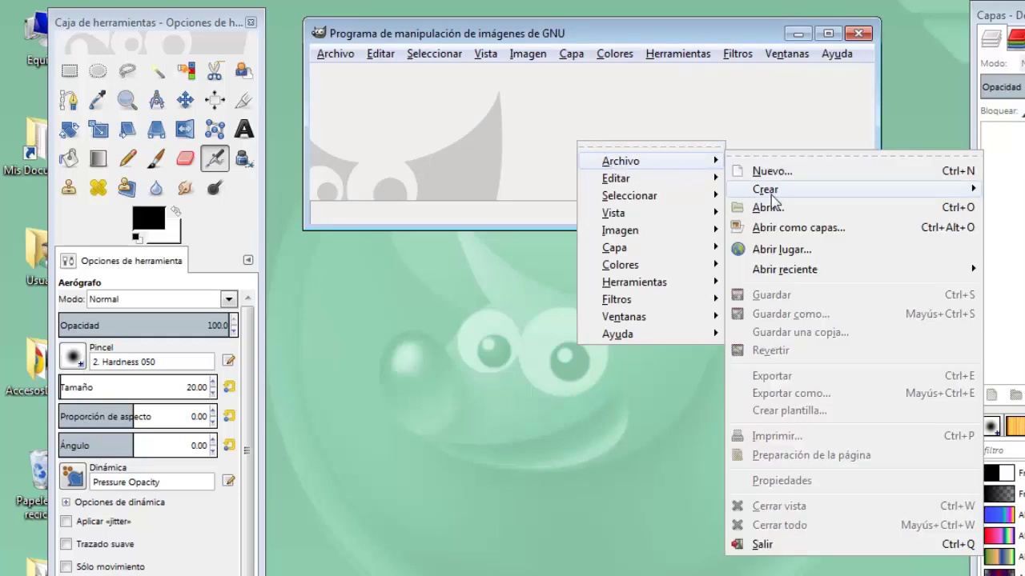
{"action": "mouse_move", "coordinate": [757, 177]}
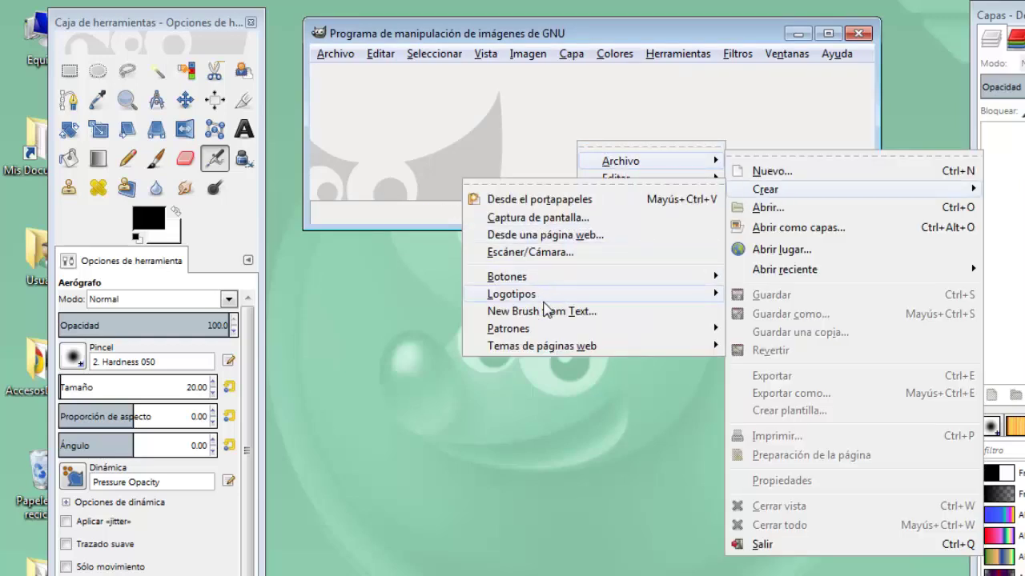
{"action": "mouse_move", "coordinate": [495, 285]}
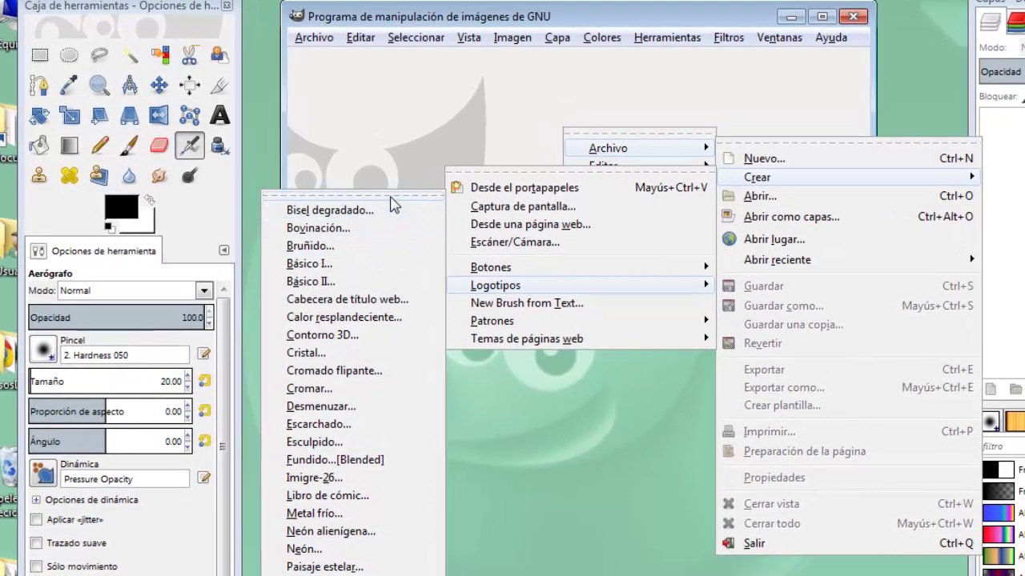
{"action": "left_click", "coordinate": [391, 196]}
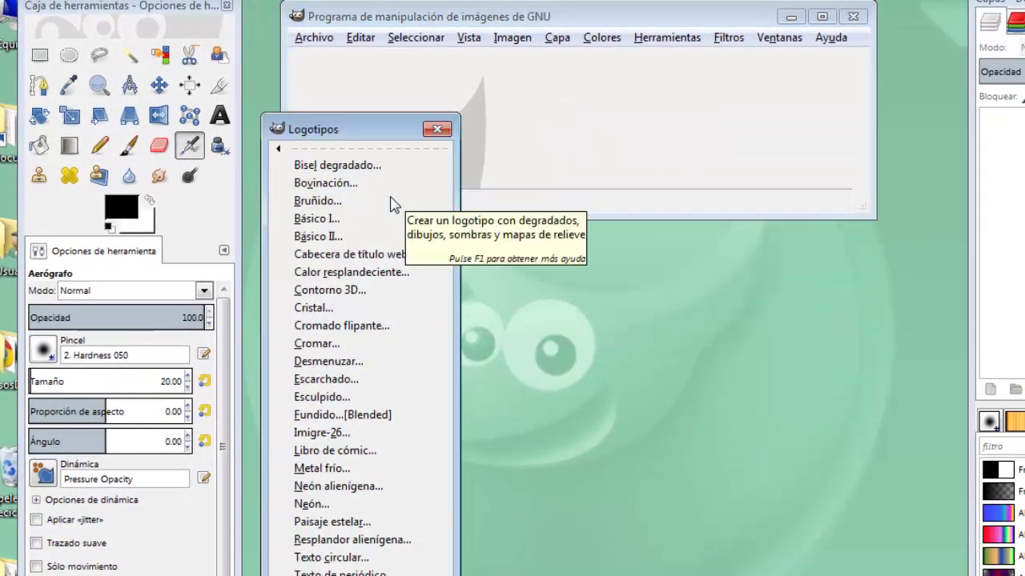
{"action": "left_click_drag", "start_coordinate": [371, 131], "coordinate": [991, 78]}
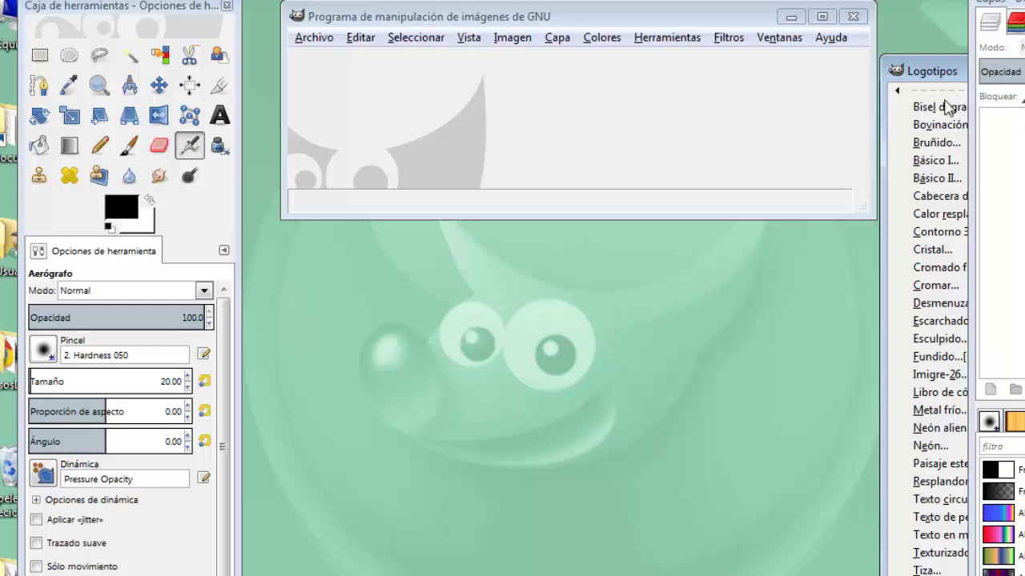
{"action": "left_click_drag", "start_coordinate": [940, 72], "coordinate": [876, 94]}
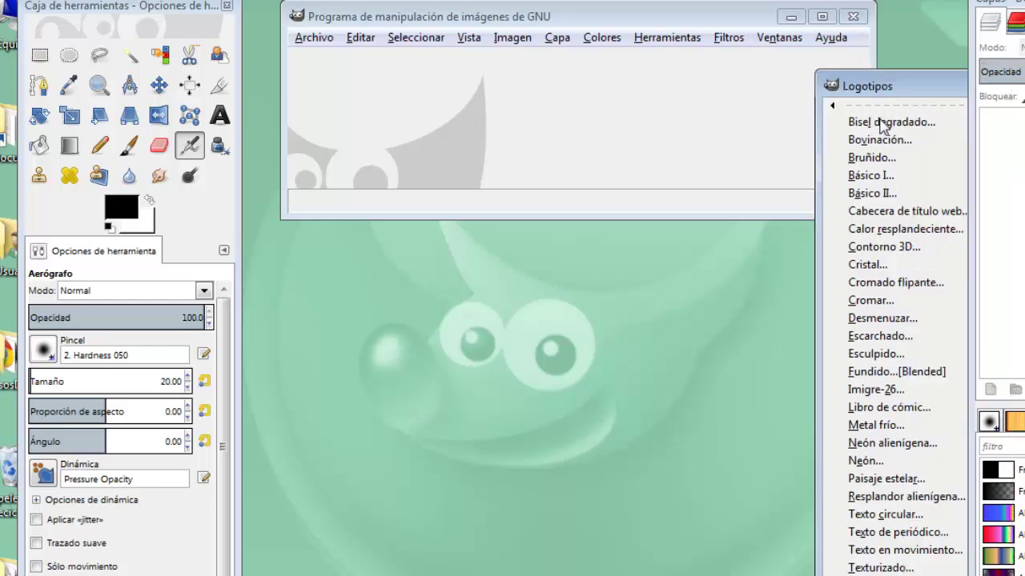
Step: Run Bisel degradado with the sample text Moo replaced by Pepe
{"action": "left_click", "coordinate": [880, 123]}
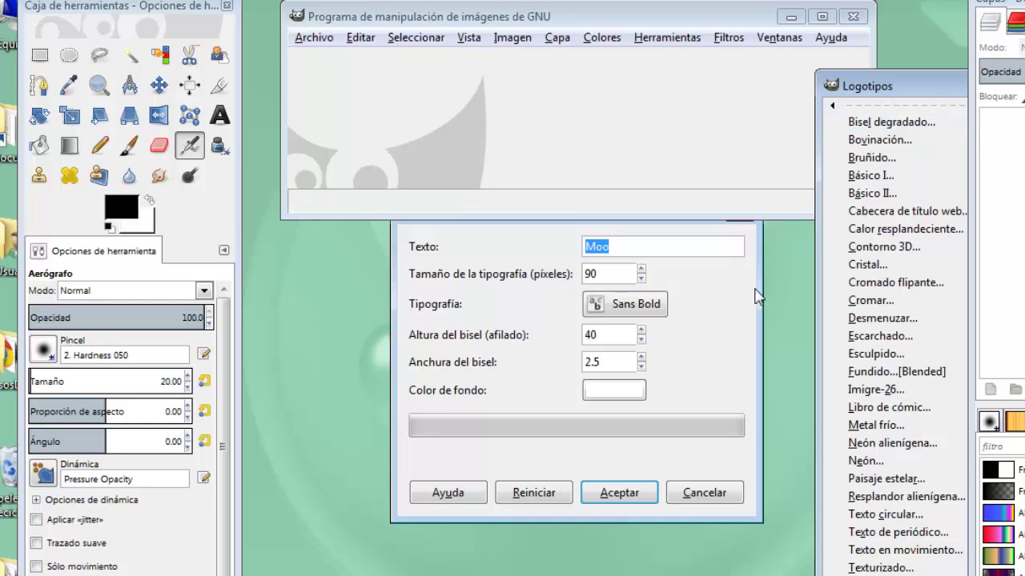
{"action": "left_click_drag", "start_coordinate": [681, 216], "coordinate": [620, 154]}
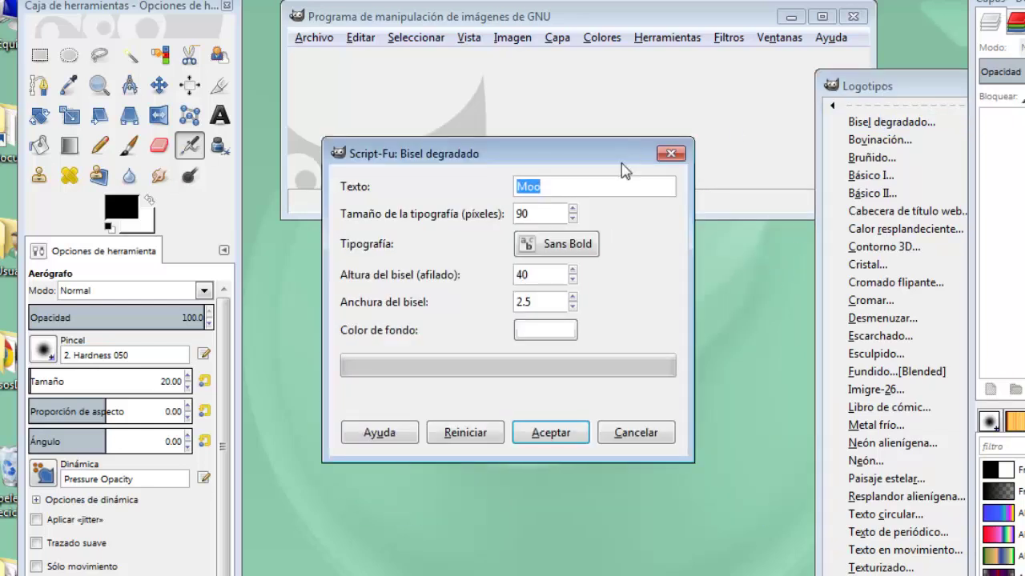
{"action": "left_click", "coordinate": [560, 189]}
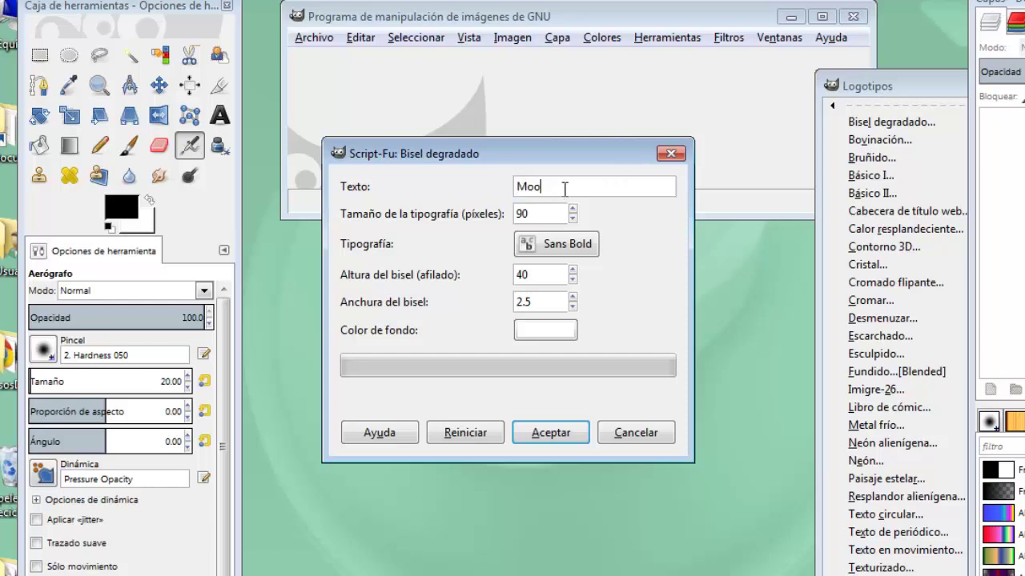
{"action": "key", "text": "BackSpace"}
{"action": "key", "text": "BackSpace"}
{"action": "type", "text": "Pepe"}
{"action": "left_click", "coordinate": [551, 433]}
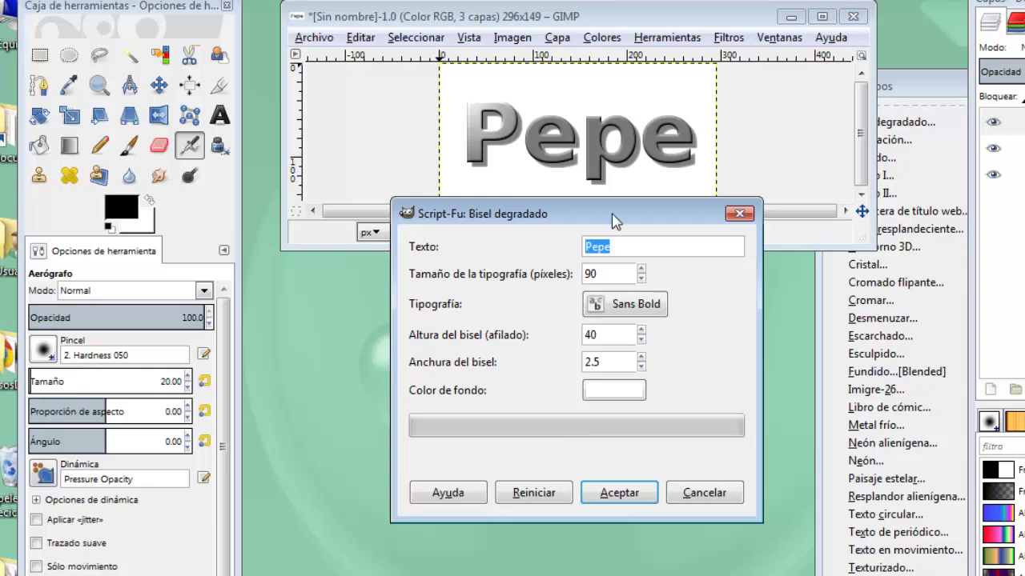
Step: Generate a second Pepe bevel logo, then close both Pepe images with Descartar cambios
{"action": "left_click_drag", "start_coordinate": [610, 214], "coordinate": [606, 274]}
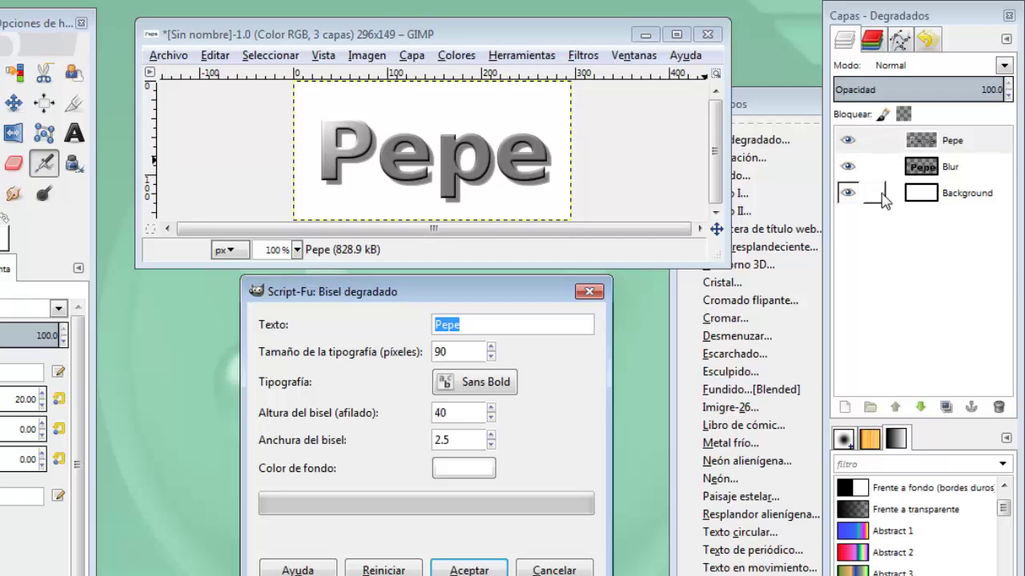
{"action": "left_click", "coordinate": [461, 567]}
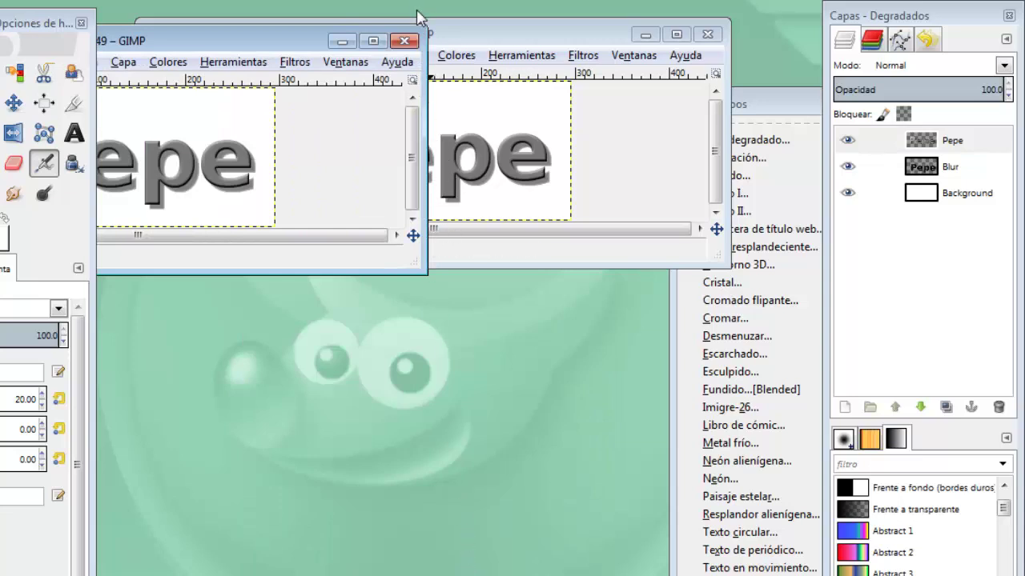
{"action": "left_click", "coordinate": [404, 40]}
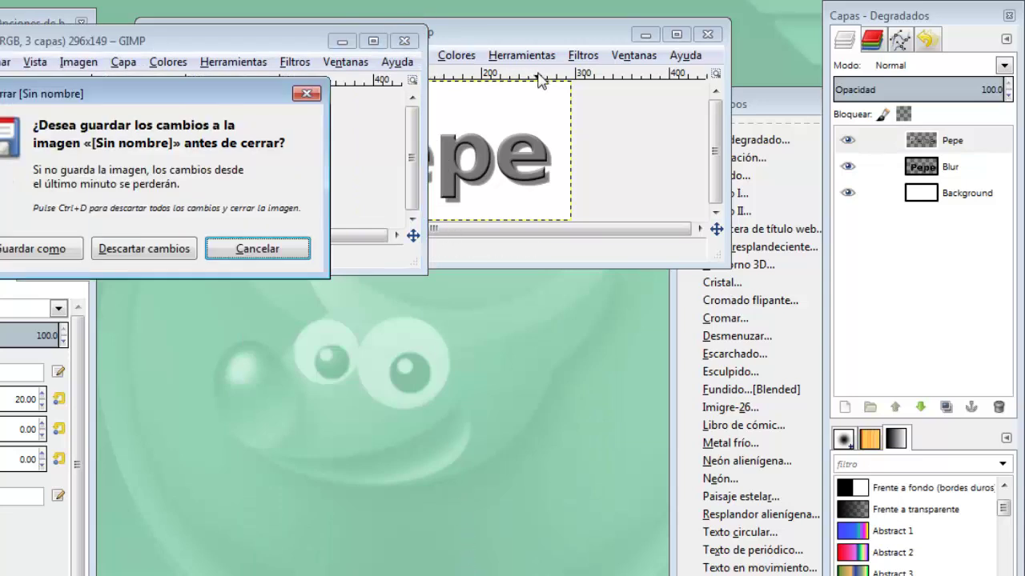
{"action": "left_click", "coordinate": [160, 255]}
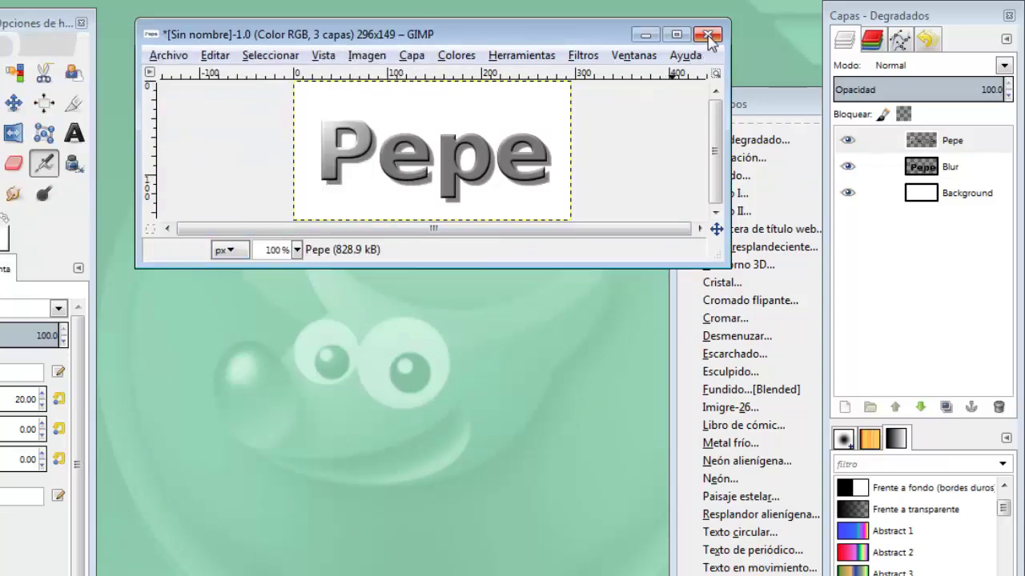
{"action": "left_click", "coordinate": [707, 35]}
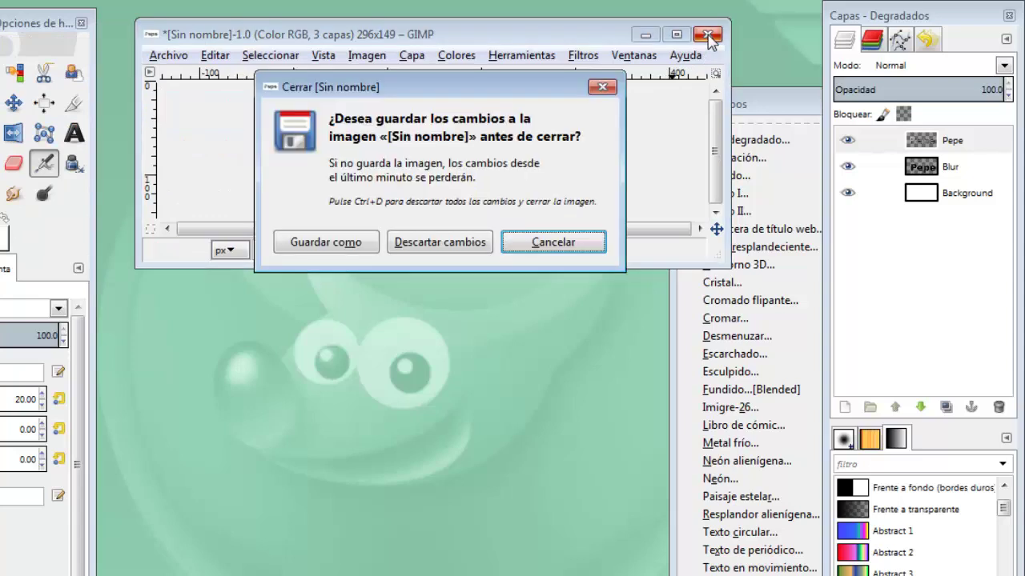
{"action": "left_click", "coordinate": [433, 247]}
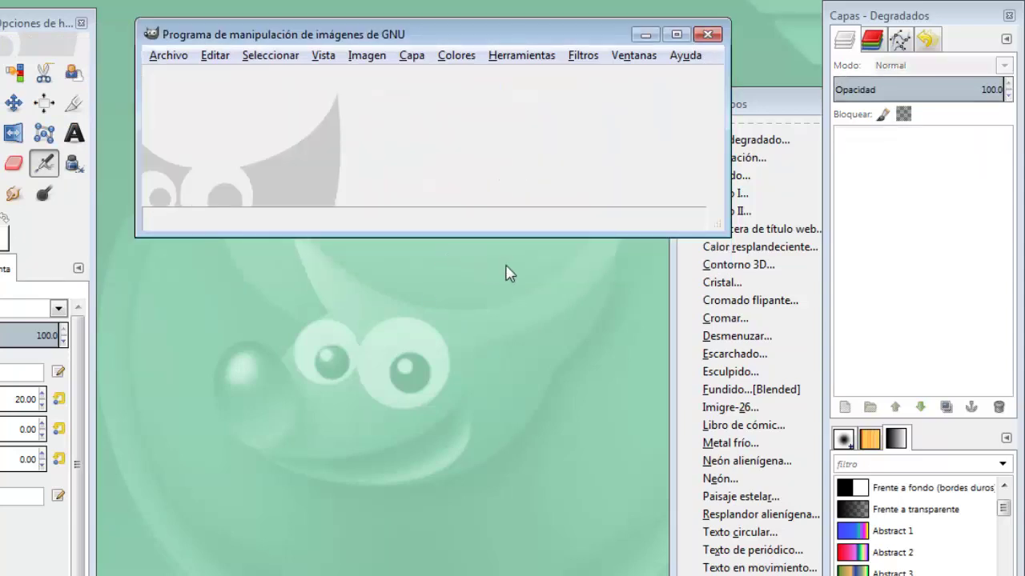
Step: Start the Cristal logo script and enter Pepe as the logo text
{"action": "left_click_drag", "start_coordinate": [758, 106], "coordinate": [724, 207]}
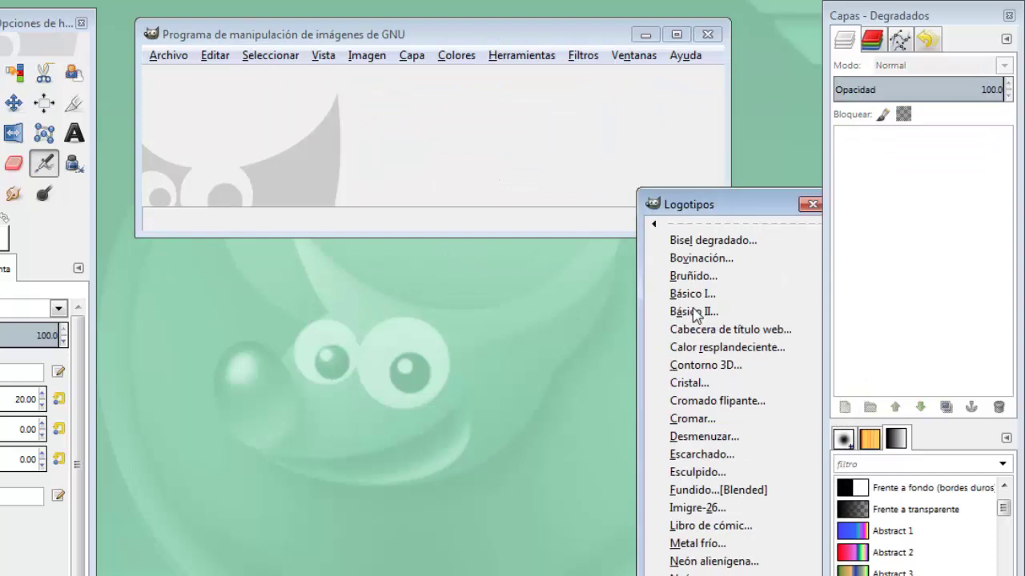
{"action": "left_click", "coordinate": [686, 384]}
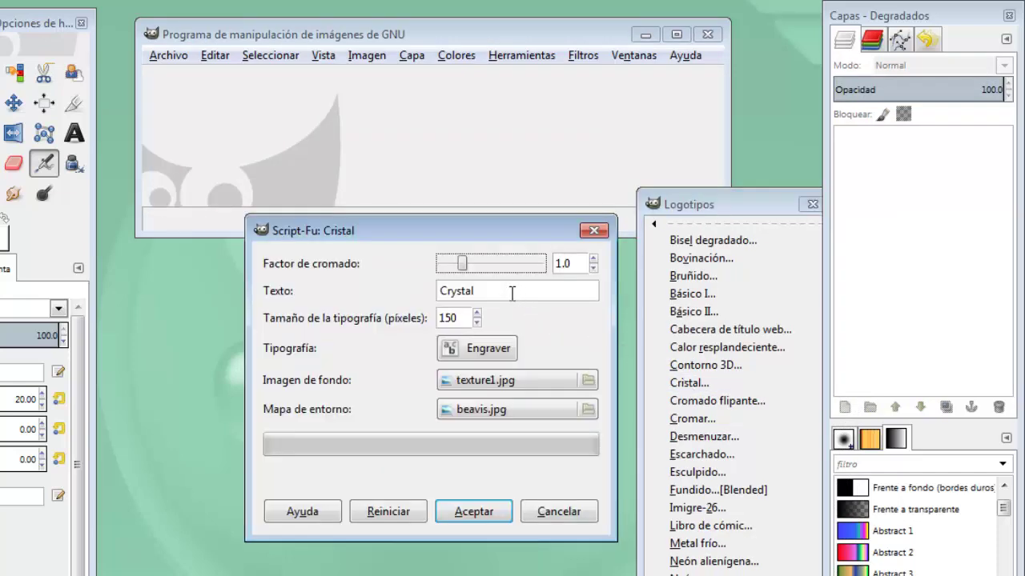
{"action": "key", "text": "Tab"}
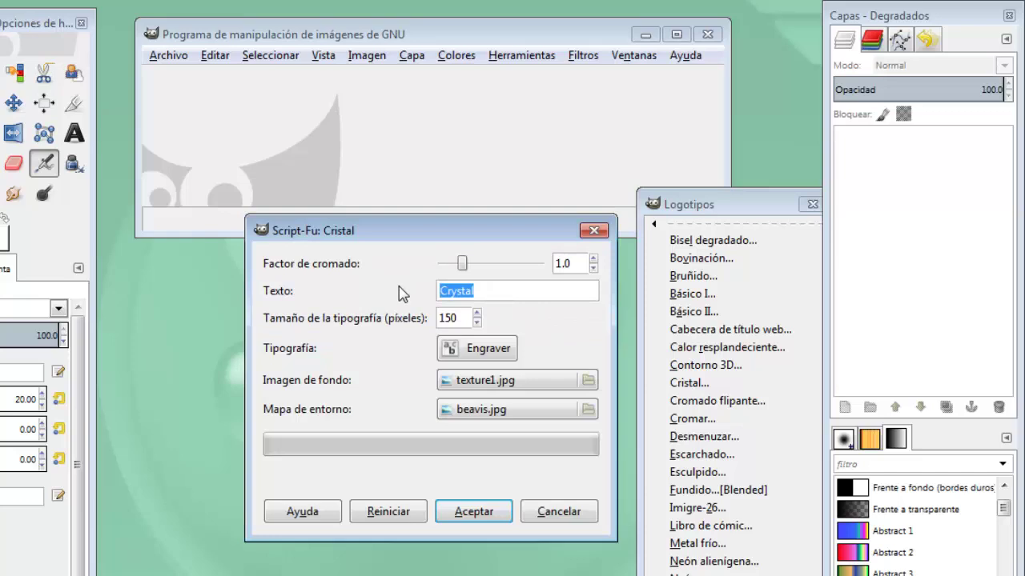
{"action": "type", "text": "Pepe"}
Step: Set the crystal logo font size to 122 and chrome factor to 1.6
{"action": "double_click", "coordinate": [477, 321]}
{"action": "triple_click", "coordinate": [477, 322]}
{"action": "double_click", "coordinate": [477, 322]}
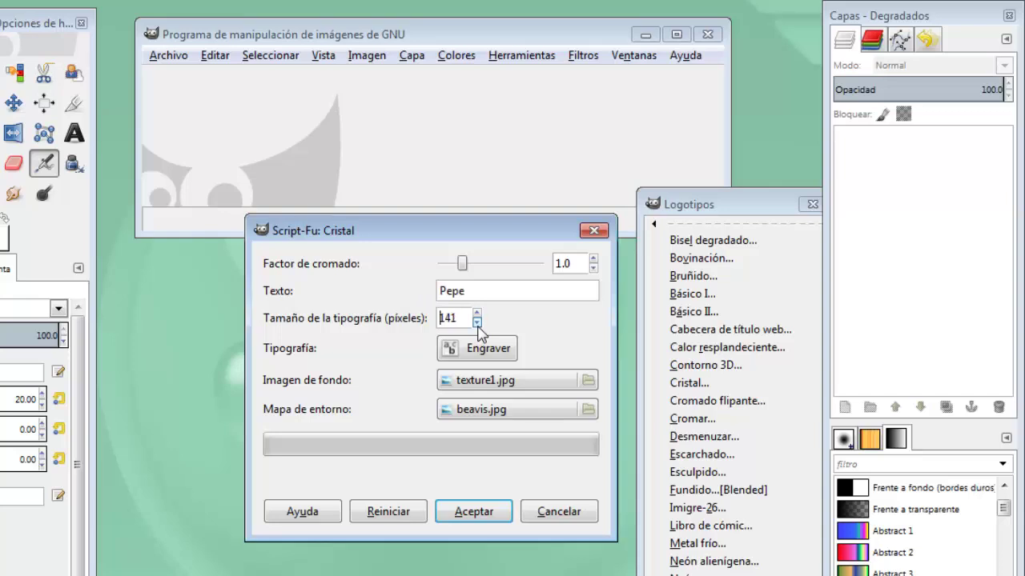
{"action": "triple_click", "coordinate": [477, 322]}
{"action": "left_click", "coordinate": [477, 322]}
{"action": "double_click", "coordinate": [477, 322]}
{"action": "triple_click", "coordinate": [477, 321]}
{"action": "double_click", "coordinate": [477, 322]}
{"action": "double_click", "coordinate": [477, 322]}
{"action": "left_click", "coordinate": [594, 258]}
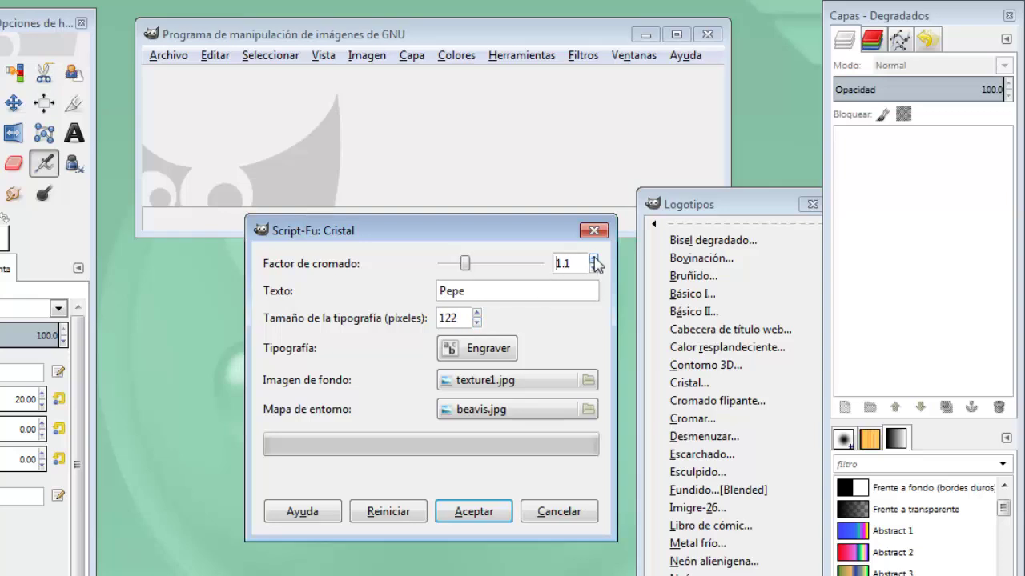
{"action": "triple_click", "coordinate": [593, 259]}
{"action": "left_click", "coordinate": [594, 259]}
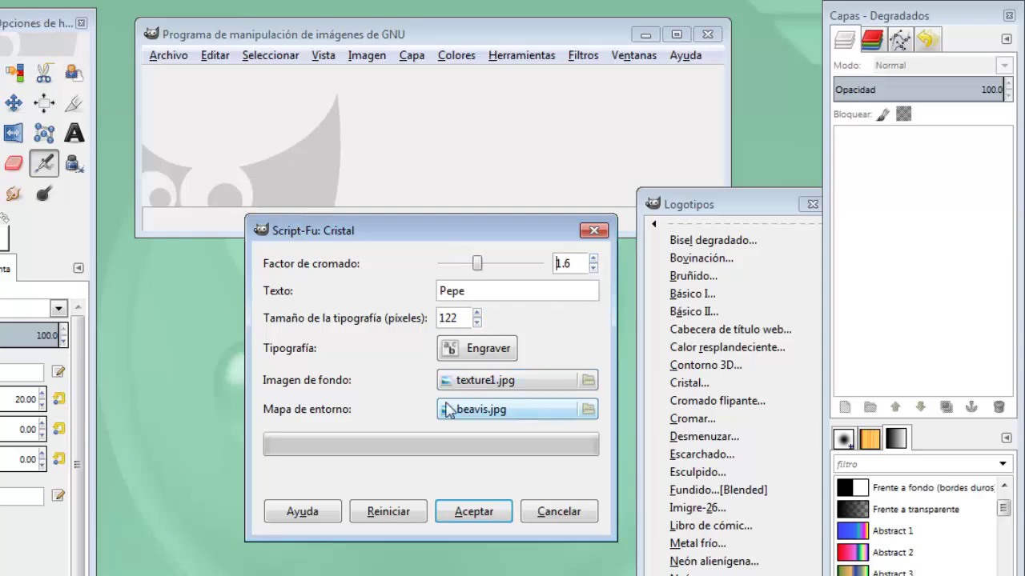
Step: Choose Sans Bold as the font and render the crystal Pepe logo
{"action": "left_click", "coordinate": [476, 350]}
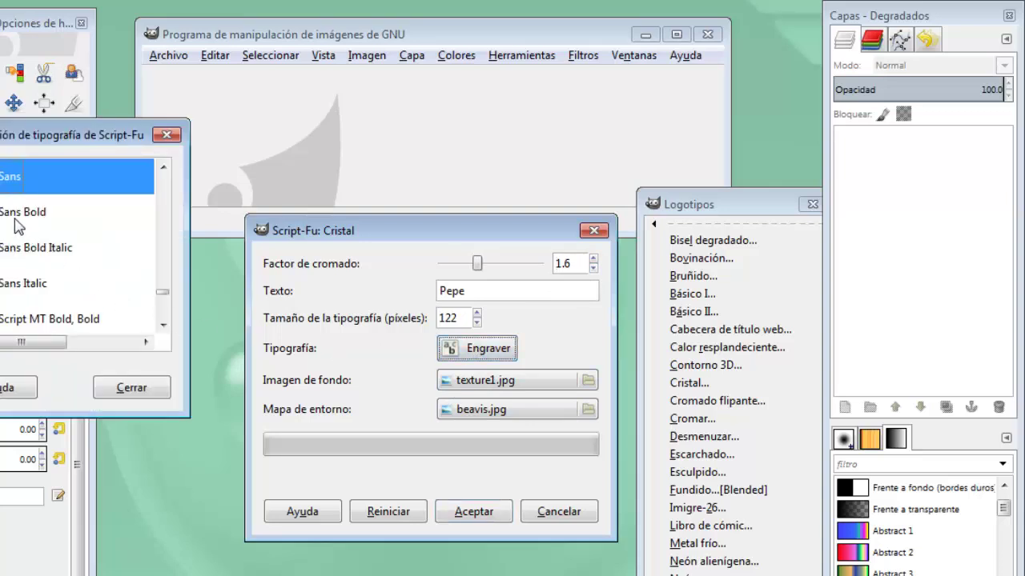
{"action": "left_click", "coordinate": [17, 221]}
{"action": "left_click", "coordinate": [109, 386]}
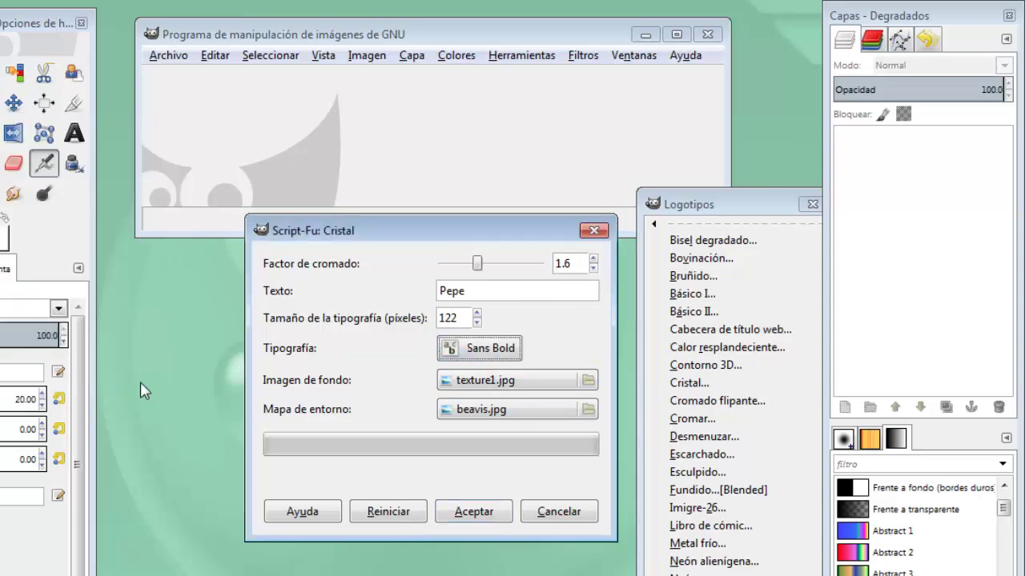
{"action": "left_click", "coordinate": [468, 293]}
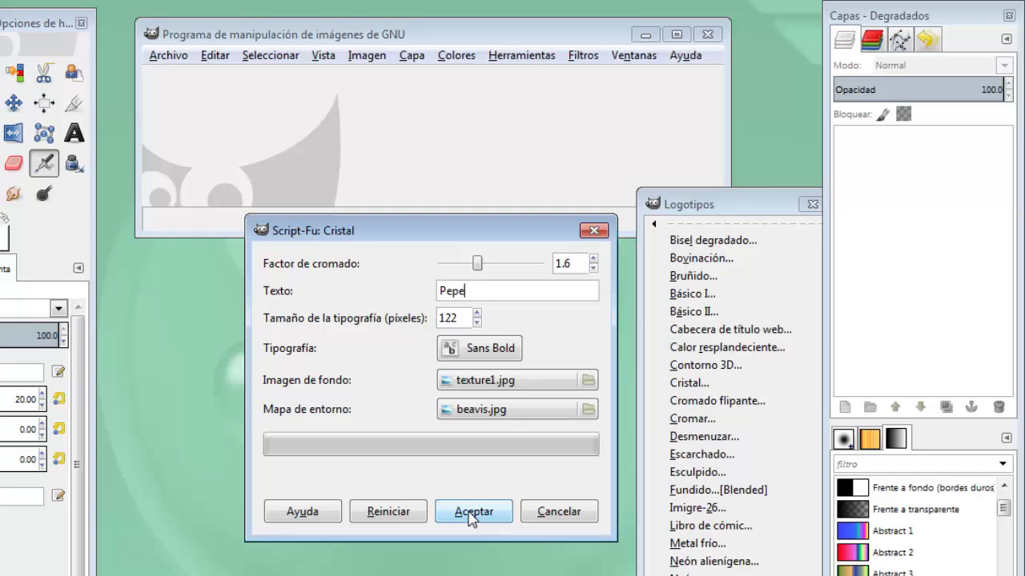
{"action": "left_click", "coordinate": [470, 517]}
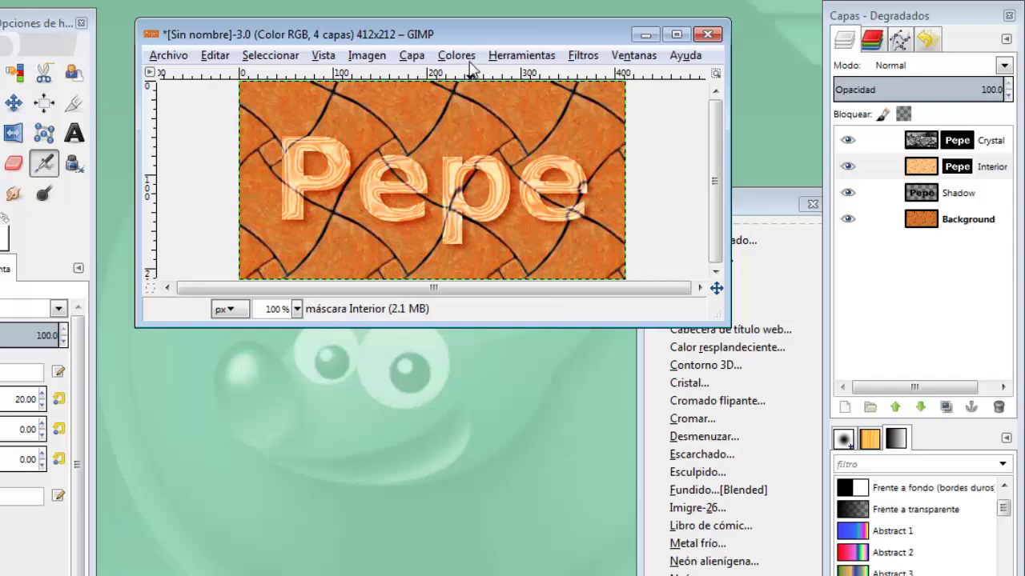
Step: Close the crystal Pepe image, choosing Descartar cambios
{"action": "left_click", "coordinate": [708, 35]}
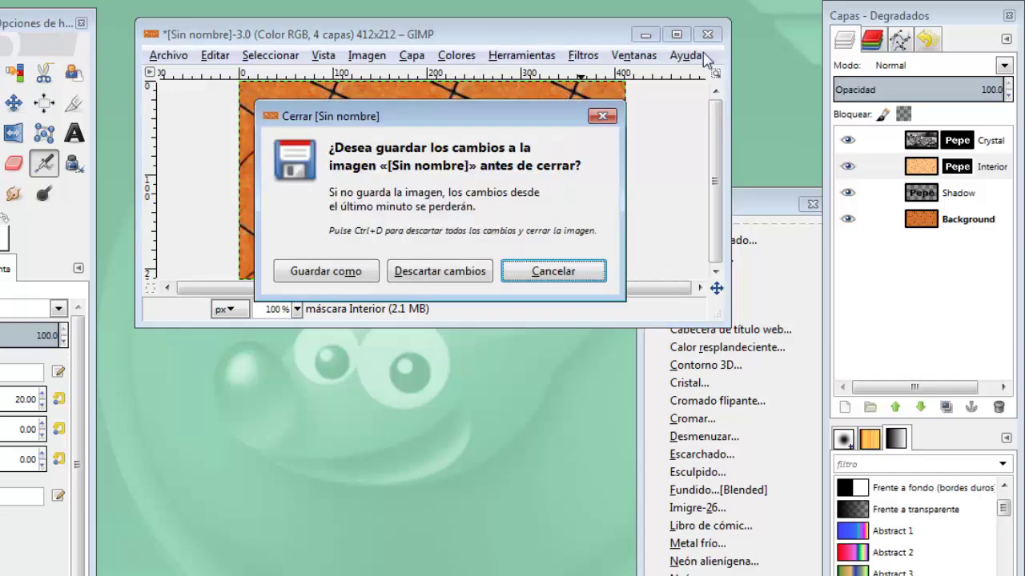
{"action": "left_click", "coordinate": [424, 272]}
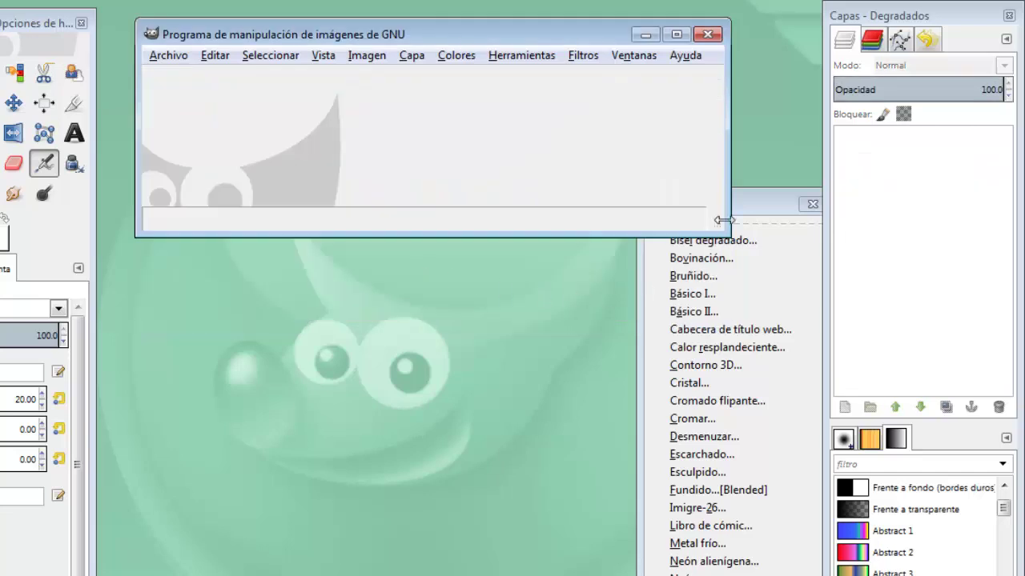
Step: Run Neón alienígena for Pepe at size 140, band width 6, gap width 5
{"action": "mouse_move", "coordinate": [761, 212]}
{"action": "left_mouse_down"}
{"action": "mouse_move", "coordinate": [693, 166]}
{"action": "mouse_move", "coordinate": [699, 98]}
{"action": "mouse_move", "coordinate": [709, 98]}
{"action": "left_mouse_up"}
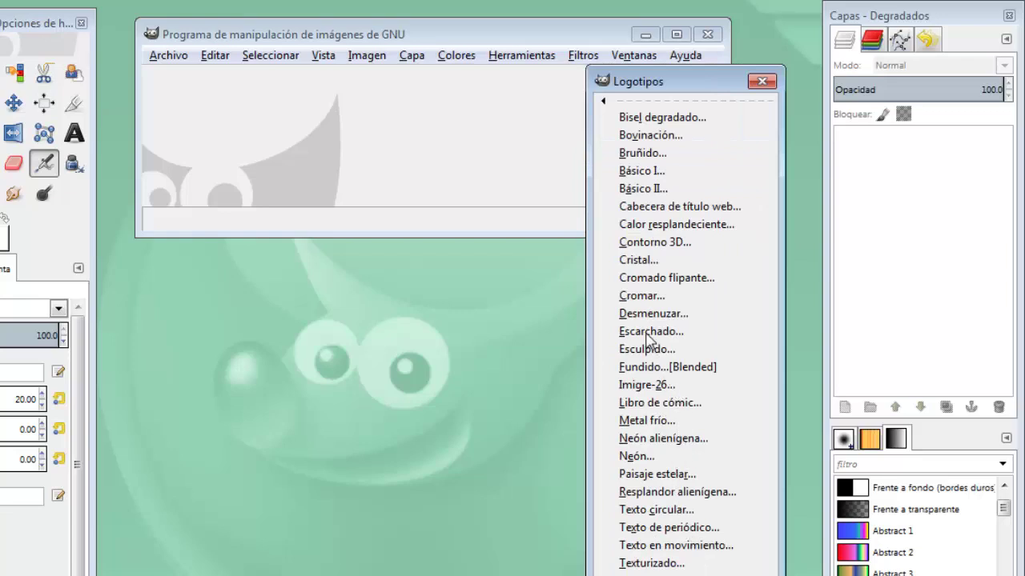
{"action": "left_click", "coordinate": [651, 440]}
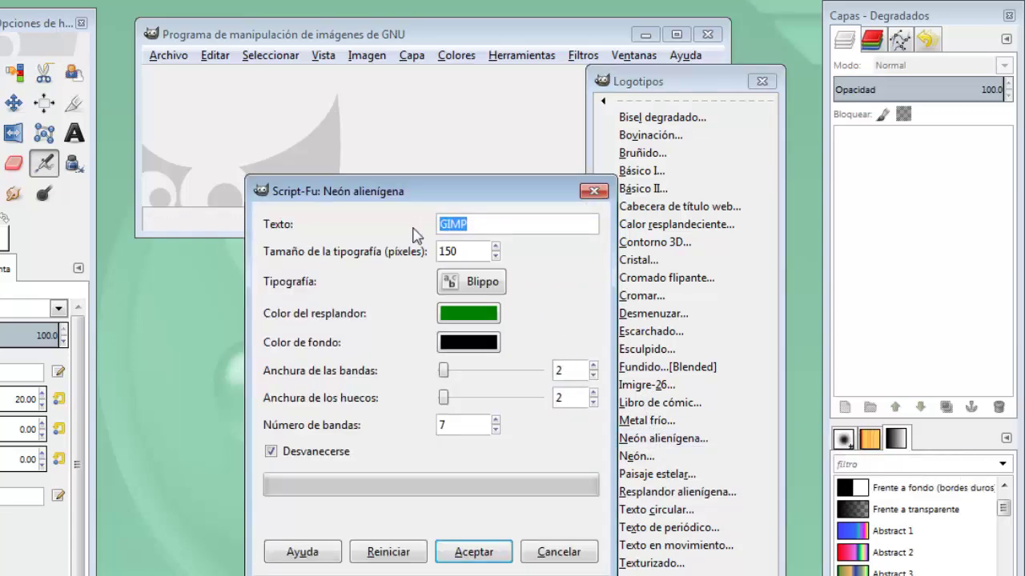
{"action": "type", "text": "Pepe"}
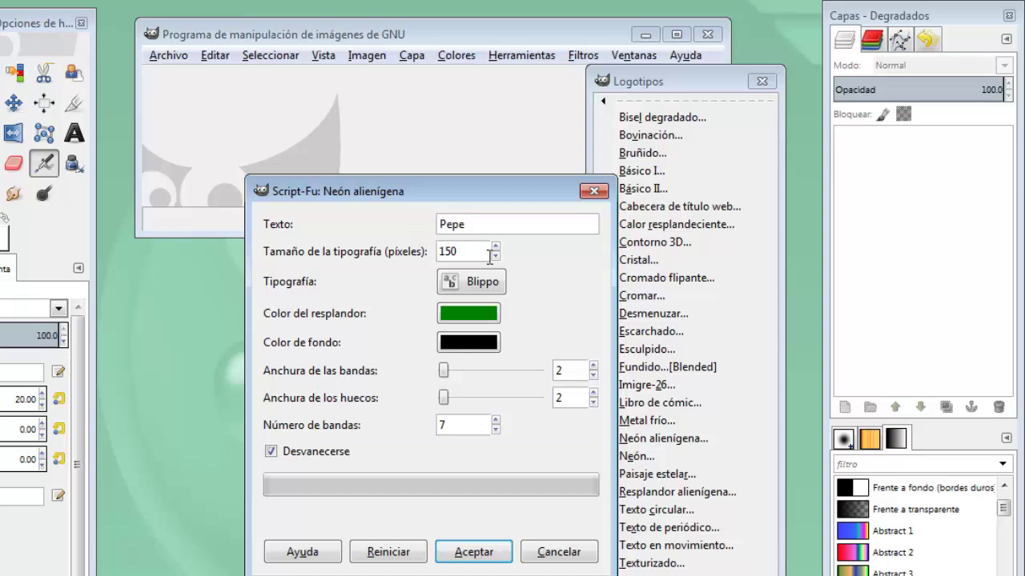
{"action": "left_click", "coordinate": [496, 256]}
{"action": "left_click", "coordinate": [495, 255]}
{"action": "left_click", "coordinate": [495, 256]}
{"action": "left_click", "coordinate": [496, 255]}
{"action": "left_click", "coordinate": [593, 366]}
{"action": "left_click", "coordinate": [593, 366]}
{"action": "left_click", "coordinate": [593, 393]}
{"action": "left_click", "coordinate": [593, 393]}
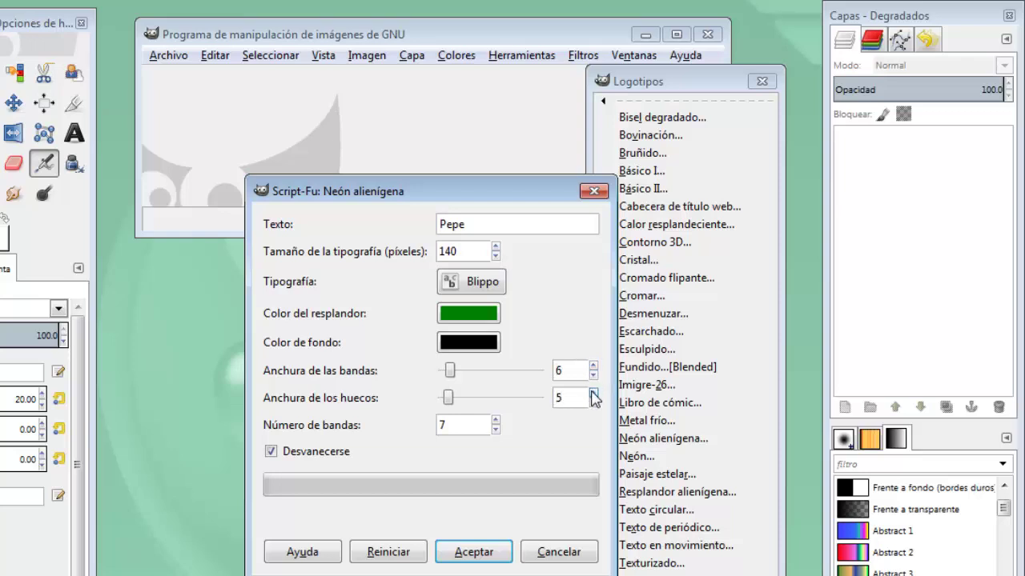
{"action": "left_click", "coordinate": [474, 552]}
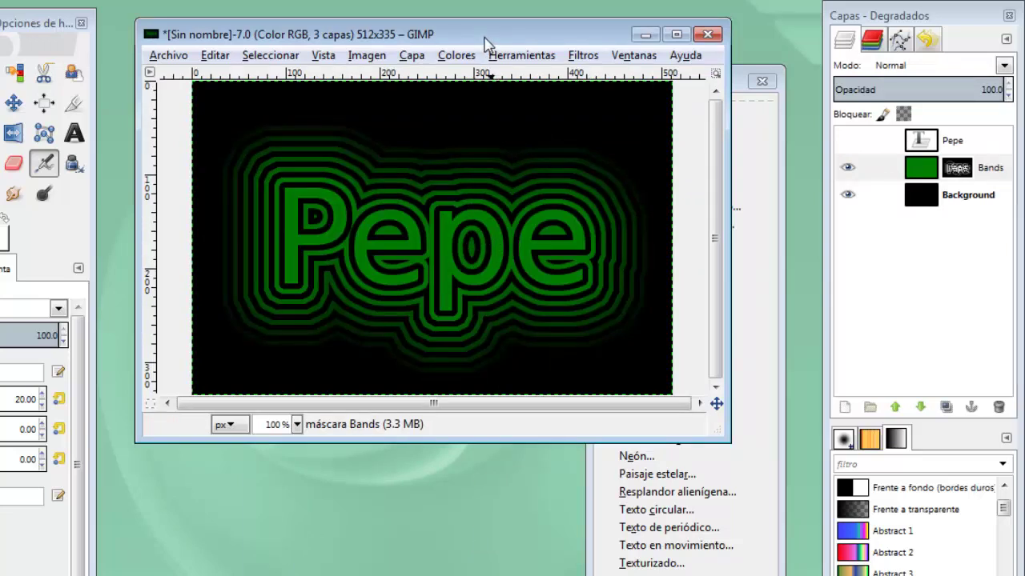
Step: Close the neon Pepe image with Descartar cambios, then close the torn-off Logotipos window
{"action": "left_click_drag", "start_coordinate": [484, 42], "coordinate": [481, 65]}
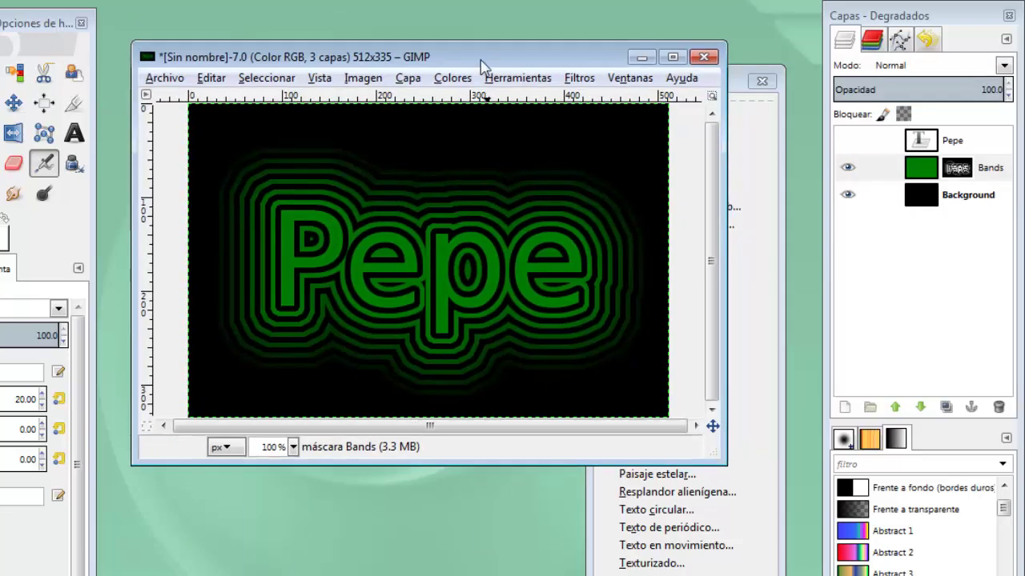
{"action": "left_click", "coordinate": [704, 57]}
{"action": "left_click", "coordinate": [433, 360]}
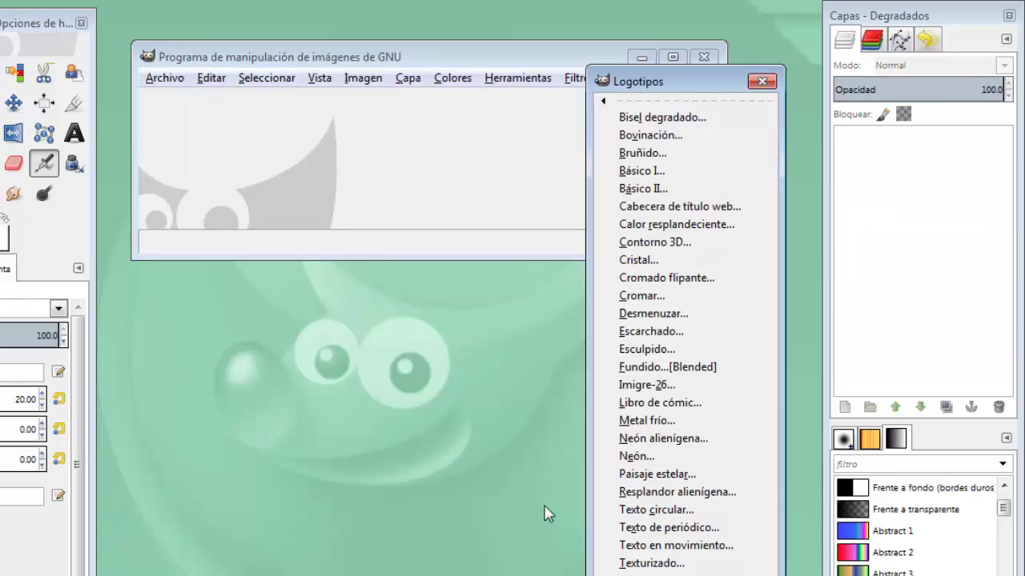
{"action": "left_click", "coordinate": [762, 82]}
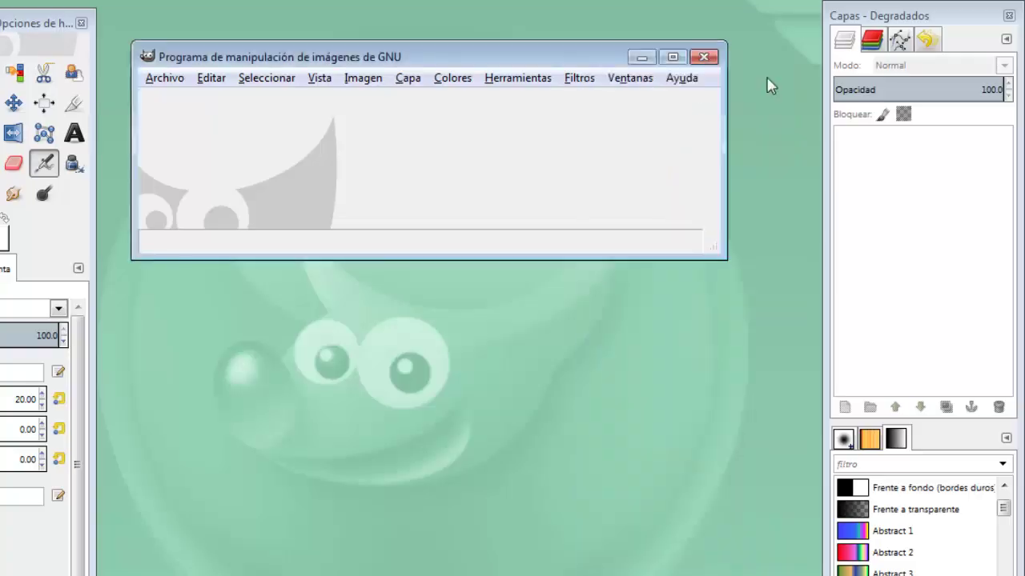